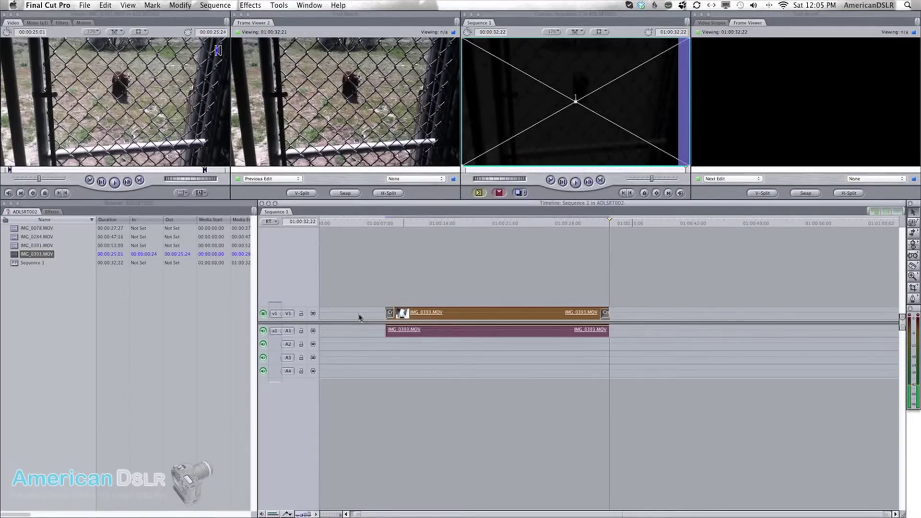
# Delete the empty gap so the IMG_0393.MOV clip starts at the sequence beginning
pyautogui.click(359, 317)
pyautogui.press('Delete')
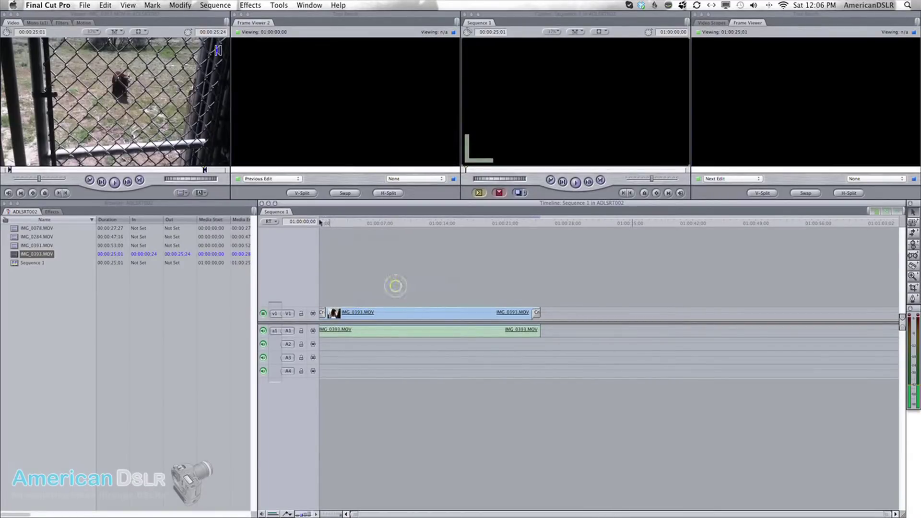
# Send Sequence 1 to Compressor via File > Send To, then return to the Final Cut Pro timeline
pyautogui.click(86, 6)
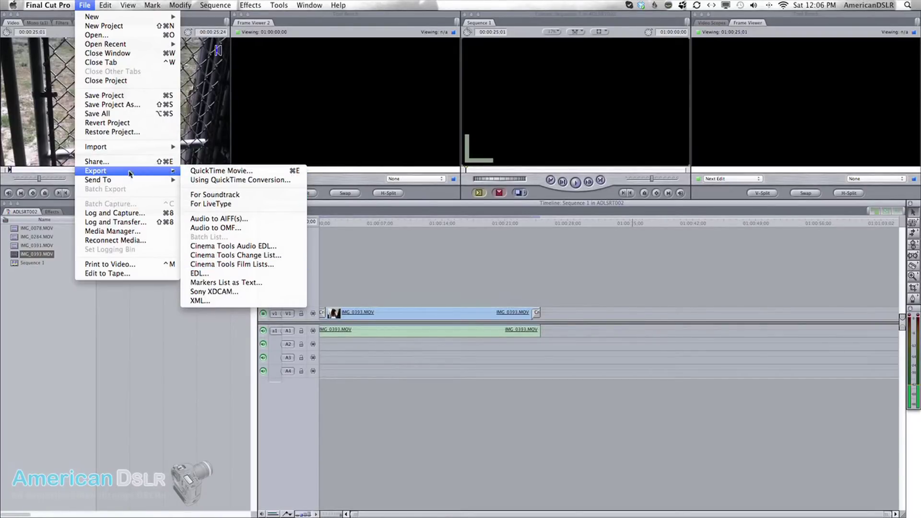
pyautogui.moveTo(98, 179)
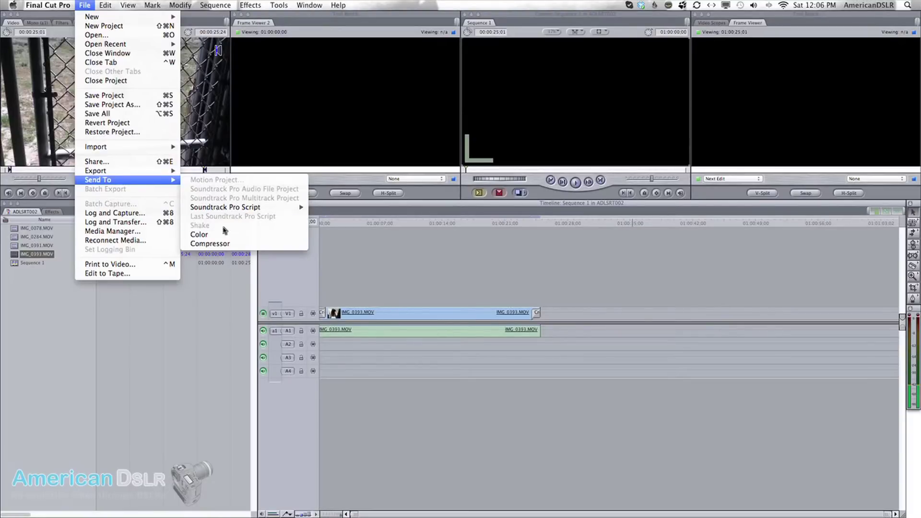
pyautogui.click(221, 244)
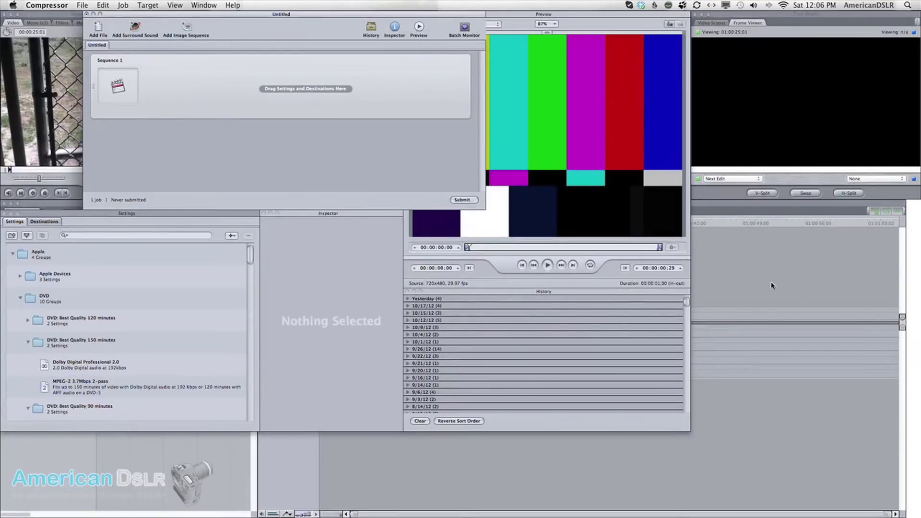
pyautogui.click(771, 282)
pyautogui.moveTo(605, 269)
pyautogui.mouseDown()
pyautogui.moveTo(266, 403)
pyautogui.moveTo(526, 319)
pyautogui.mouseUp()
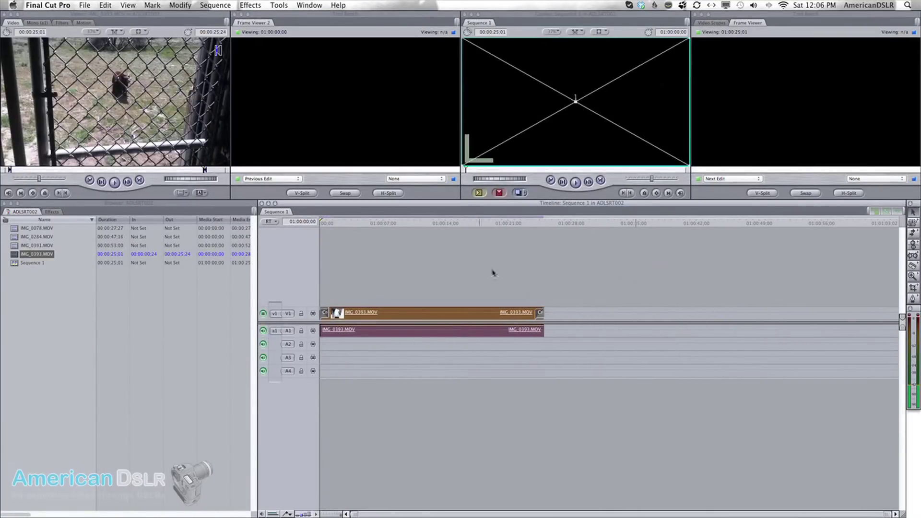
pyautogui.click(637, 267)
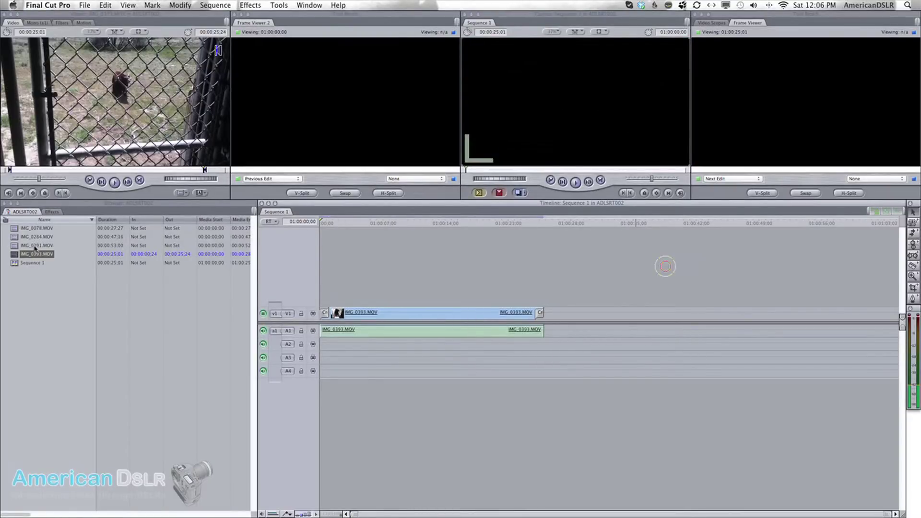
pyautogui.click(14, 265)
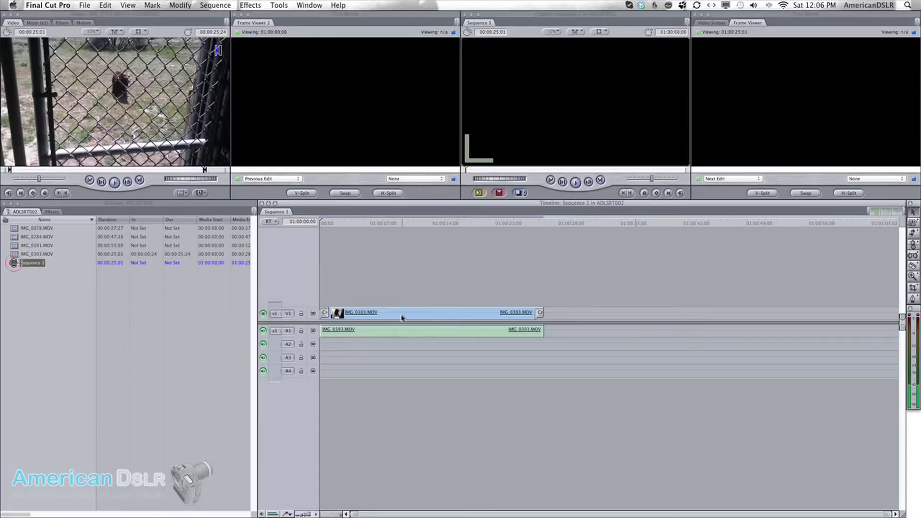
pyautogui.click(425, 315)
pyautogui.moveTo(612, 304); pyautogui.dragTo(247, 370)
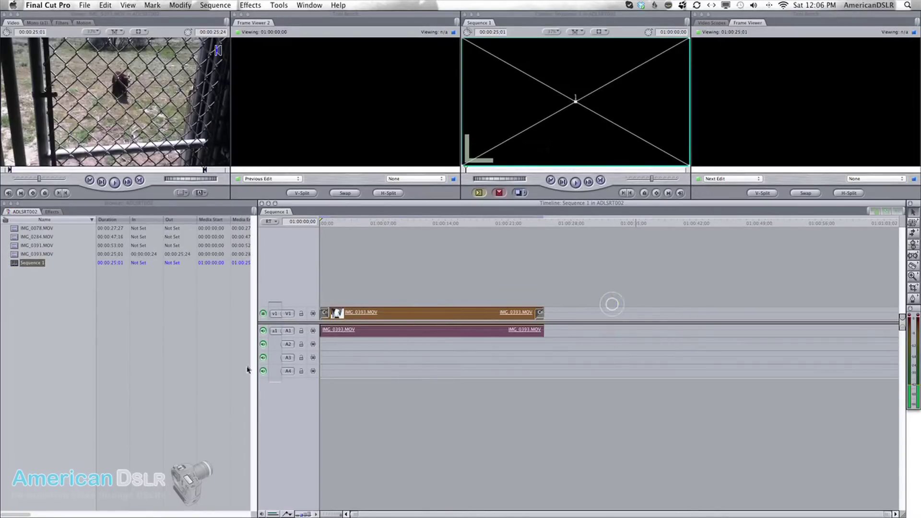
pyautogui.press('End')
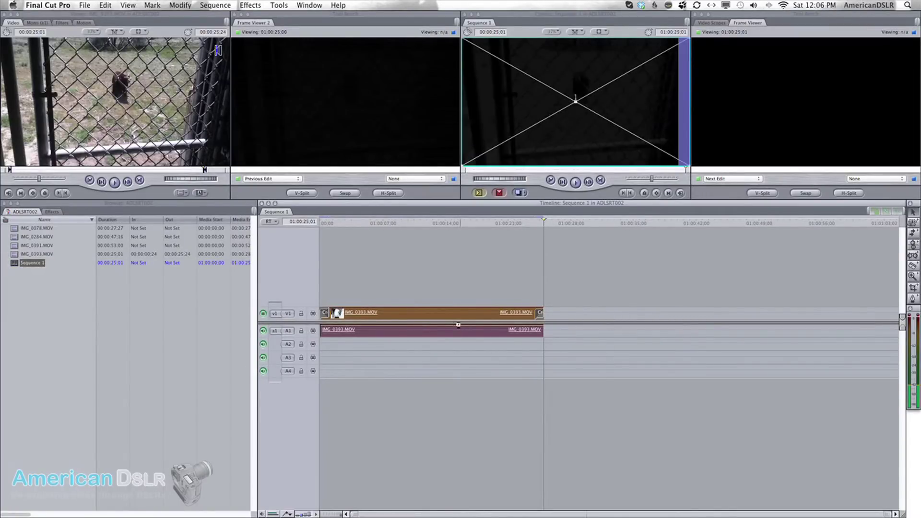
pyautogui.press('super+v')
pyautogui.click(533, 267)
pyautogui.press('super+v')
pyautogui.press('super+v')
pyautogui.press('super+minus')
pyautogui.press('super+minus')
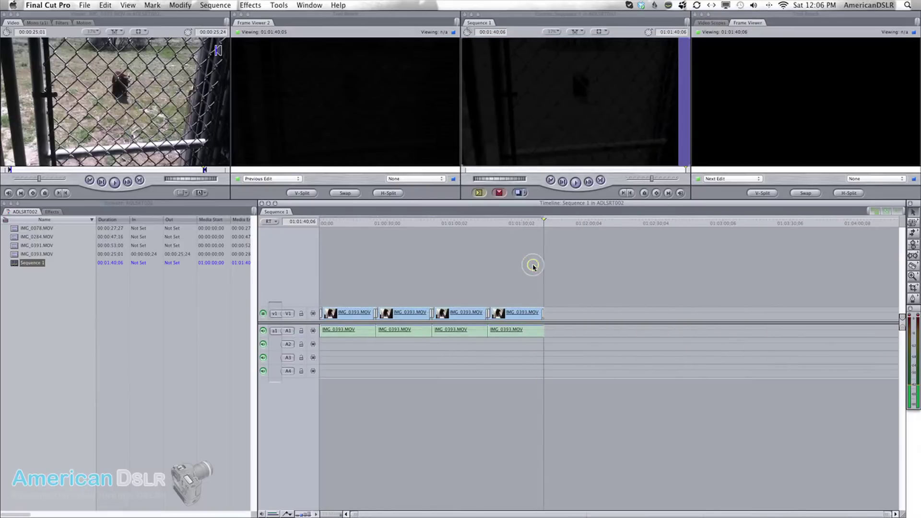
pyautogui.click(441, 252)
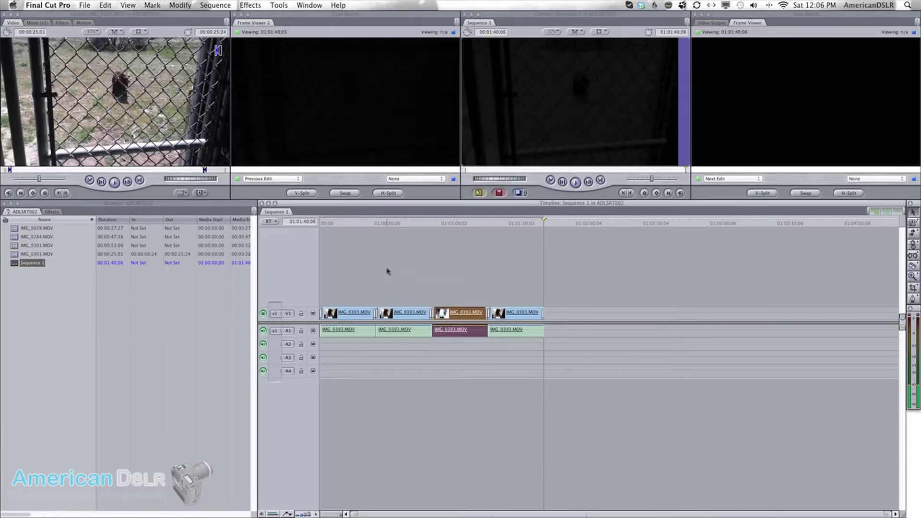
pyautogui.moveTo(387, 272); pyautogui.dragTo(544, 389)
pyautogui.press('Delete')
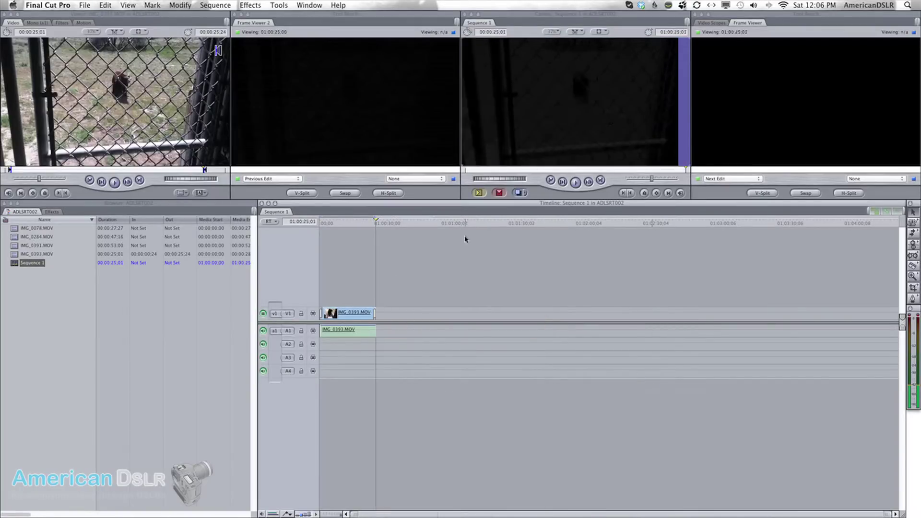
pyautogui.press('super+a')
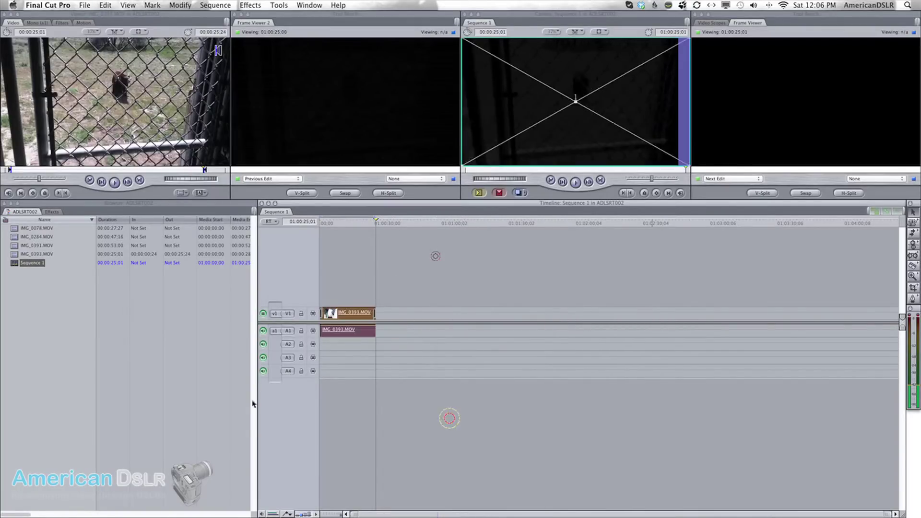
pyautogui.click(501, 252)
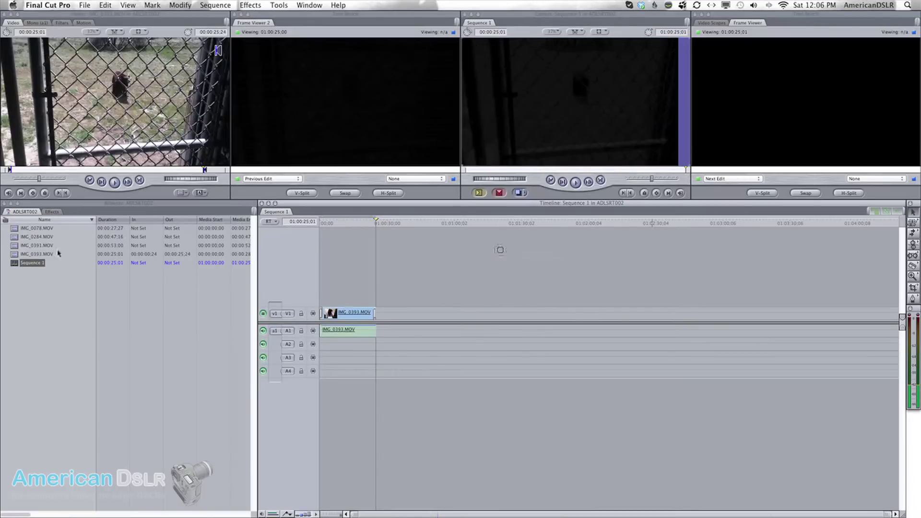
pyautogui.click(16, 269)
pyautogui.moveTo(908, 403)
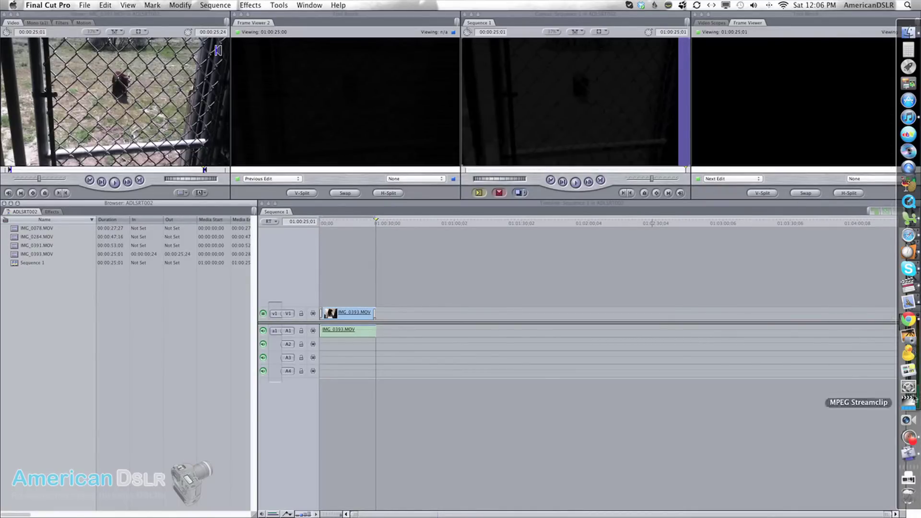
# Bring the Untitled batch window forward, centre it and select the Sequence 1 job
pyautogui.click(908, 453)
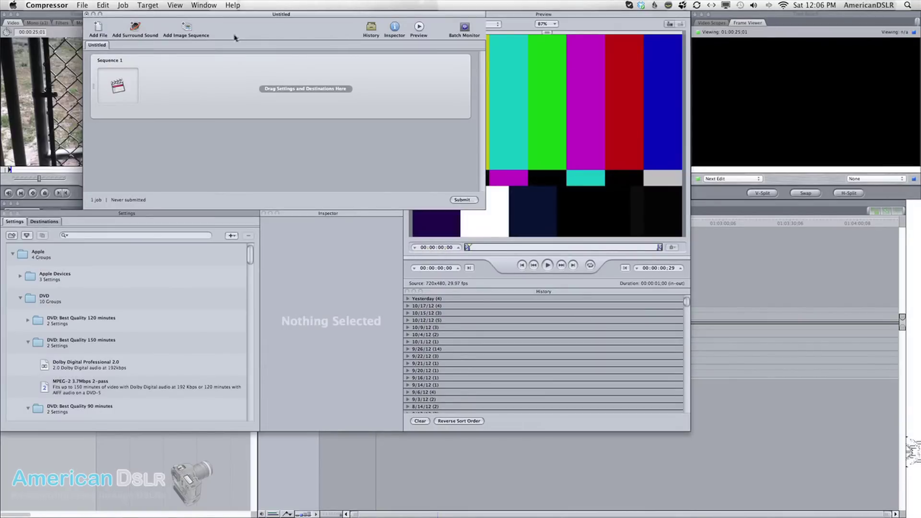
pyautogui.moveTo(214, 14); pyautogui.dragTo(461, 81)
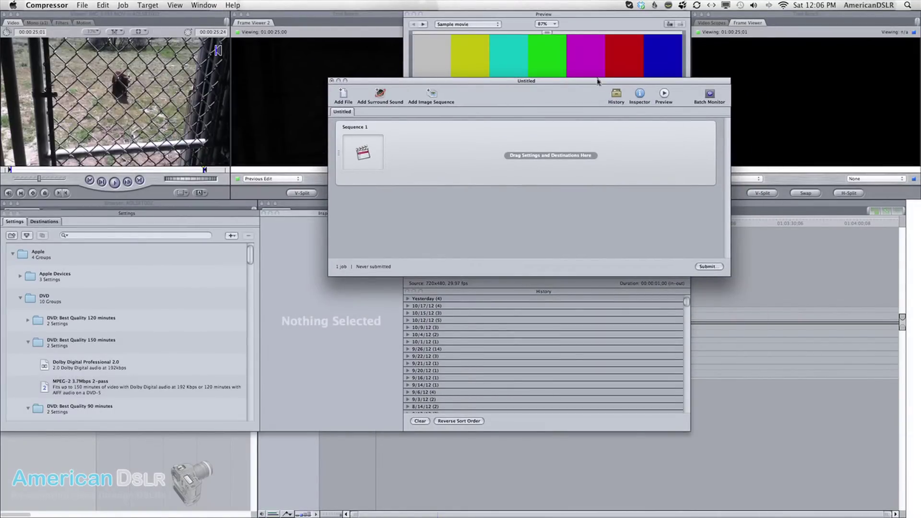
pyautogui.moveTo(597, 81); pyautogui.dragTo(618, 143)
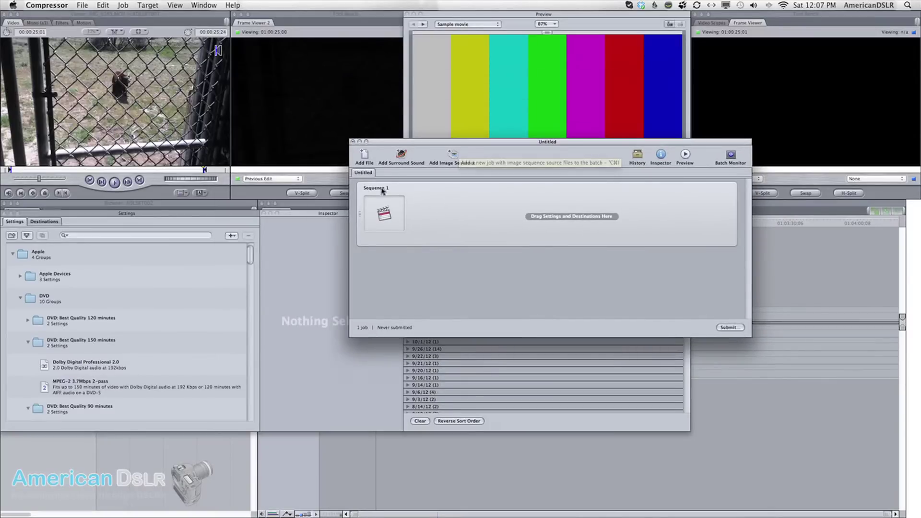
pyautogui.click(388, 190)
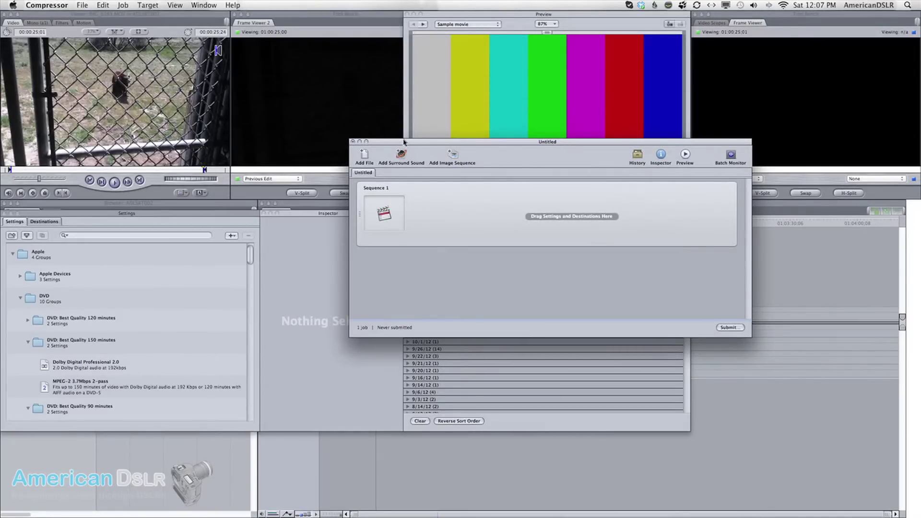
pyautogui.moveTo(403, 141); pyautogui.dragTo(391, 55)
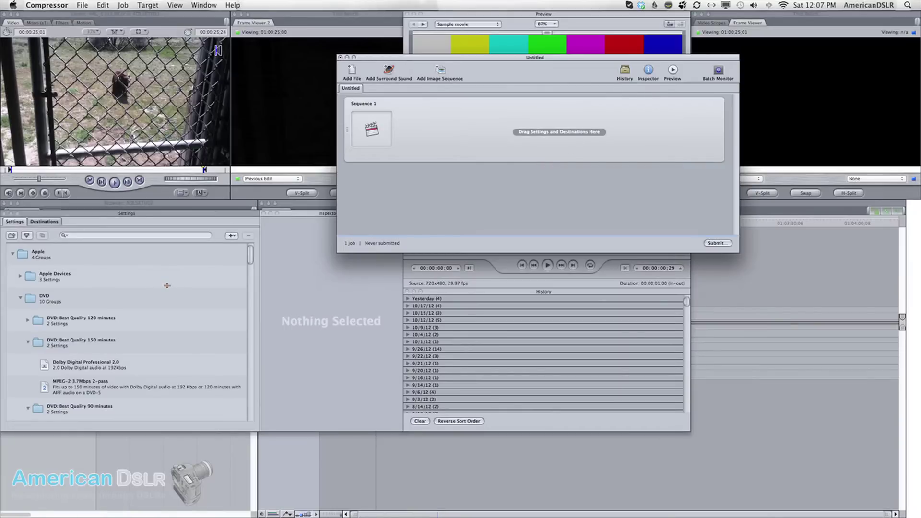
pyautogui.scroll(-2, 166, 285)
pyautogui.scroll(-3, 166, 287)
pyautogui.scroll(-3, 166, 288)
pyautogui.scroll(-5, 166, 291)
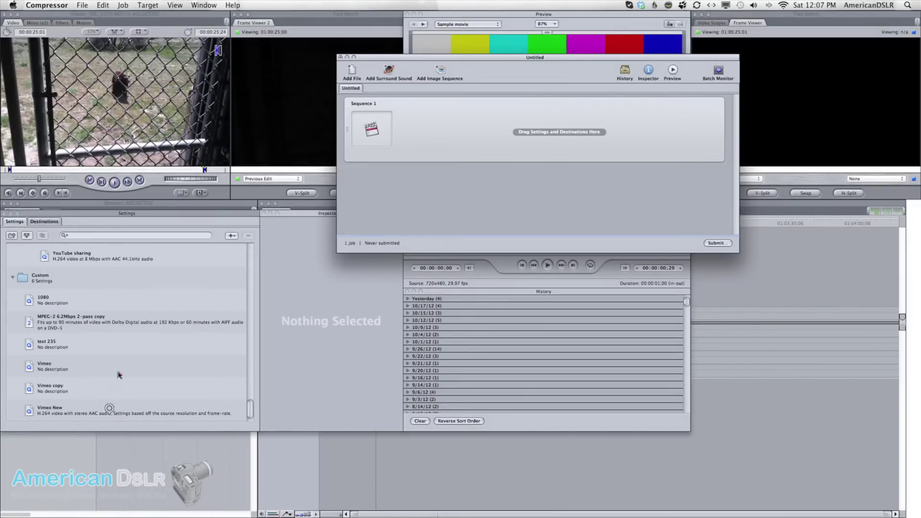
# Drag the Vimeo New custom setting onto the Sequence 1 job
pyautogui.moveTo(108, 409); pyautogui.dragTo(597, 145)
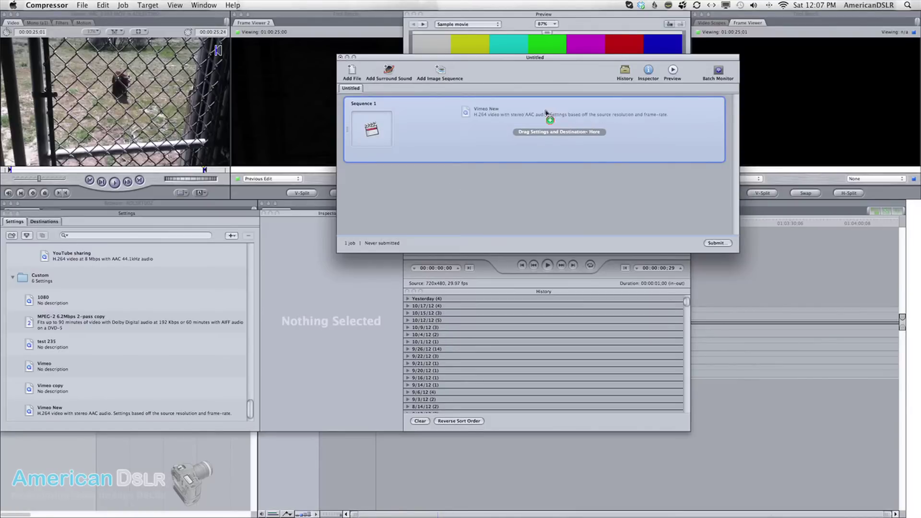
pyautogui.moveTo(597, 146)
pyautogui.mouseDown()
pyautogui.moveTo(529, 133)
pyautogui.moveTo(599, 138)
pyautogui.moveTo(595, 131)
pyautogui.mouseUp()
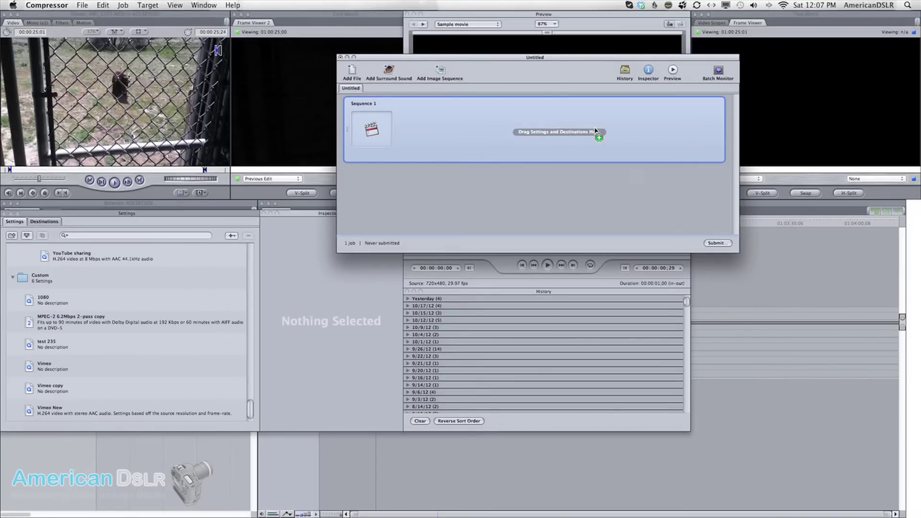
pyautogui.moveTo(596, 130); pyautogui.dragTo(596, 131)
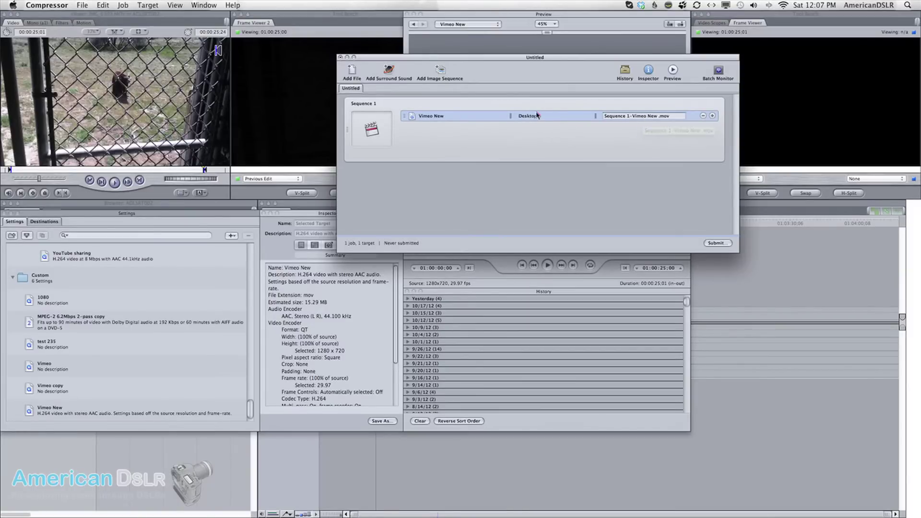
# Rename the output file to Bear Attack-Vimeo New.mov, keeping the Desktop destination
pyautogui.rightClick(533, 116)
pyautogui.moveTo(558, 160)
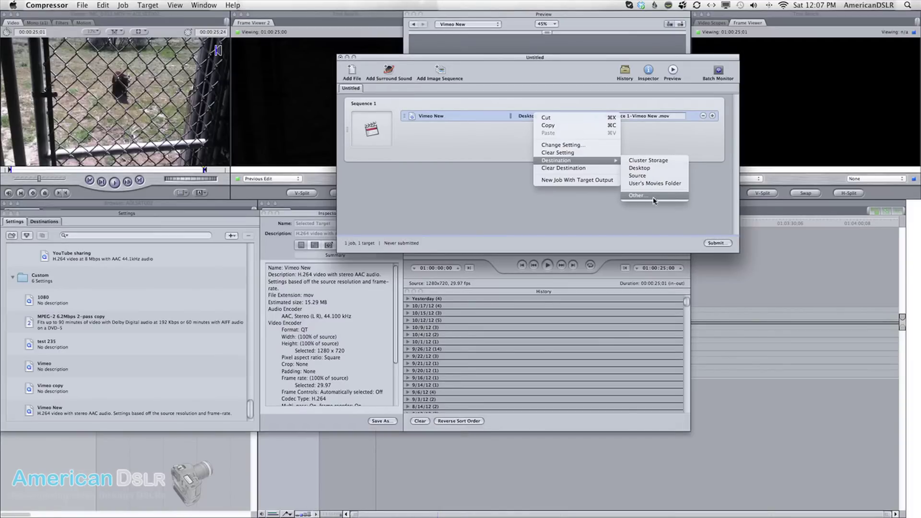
pyautogui.click(653, 201)
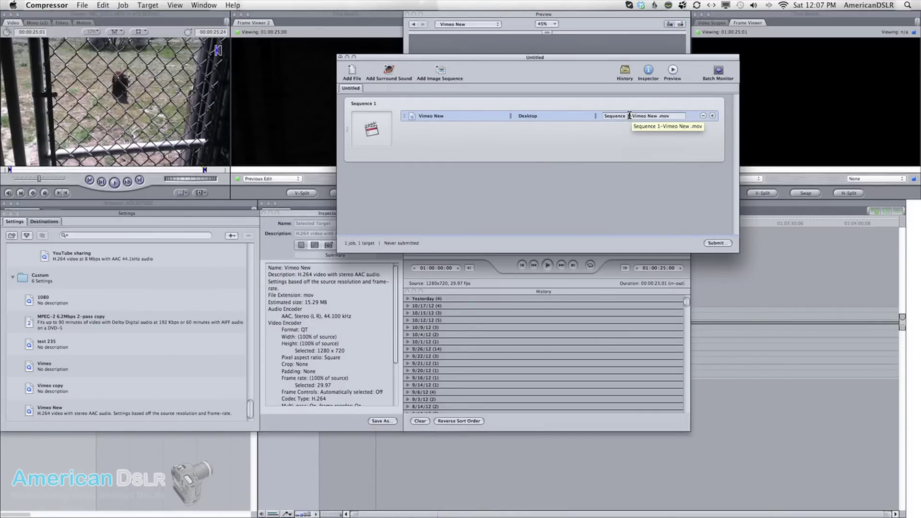
pyautogui.moveTo(629, 116); pyautogui.dragTo(604, 115)
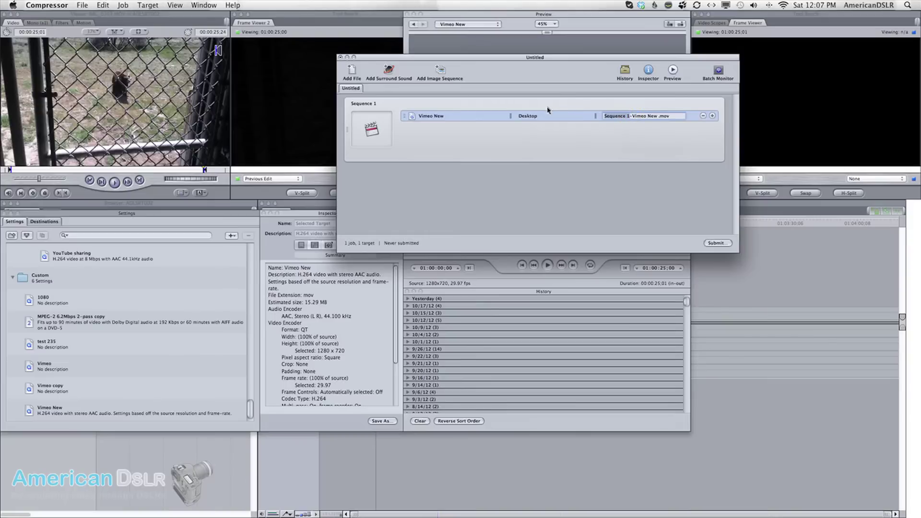
pyautogui.write('Bear Attac')
pyautogui.write('k')
pyautogui.click(695, 185)
# Submit the Untitled batch and expand its History entry to show Bear Attack-Vimeo New.mov encoding
pyautogui.click(723, 244)
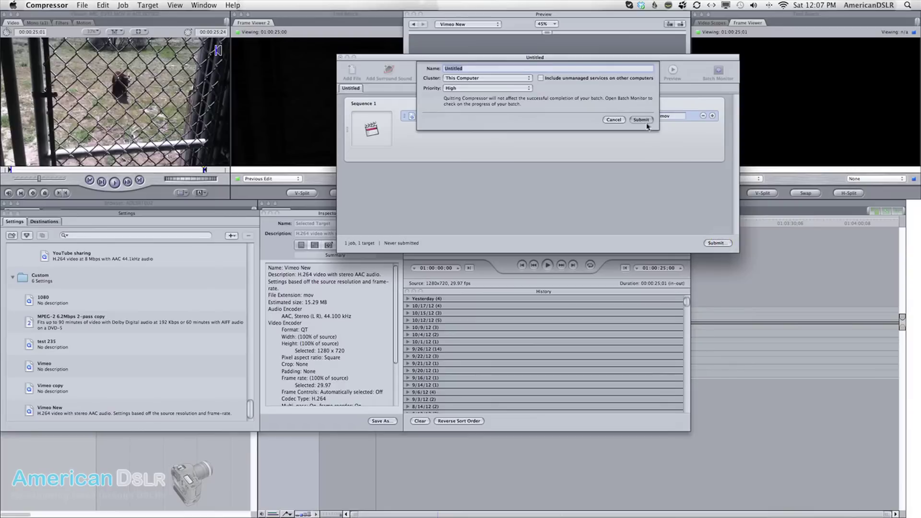
pyautogui.click(641, 120)
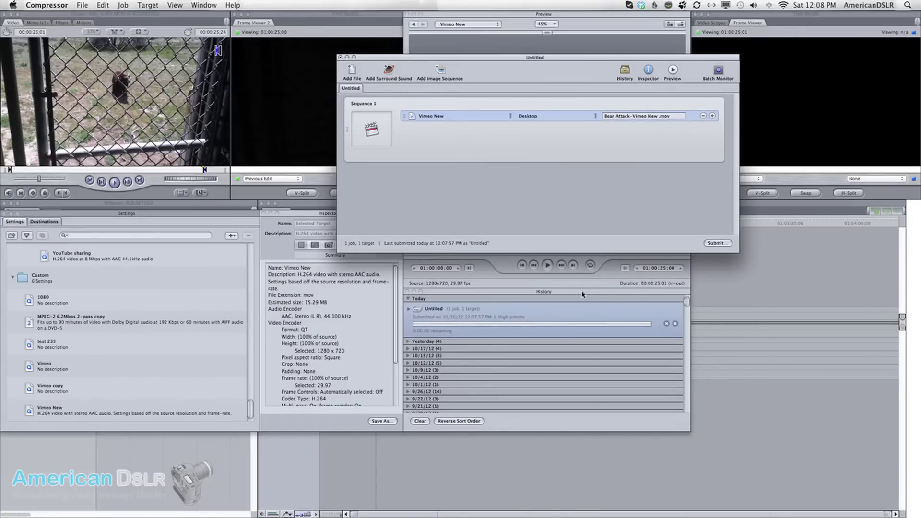
pyautogui.click(408, 309)
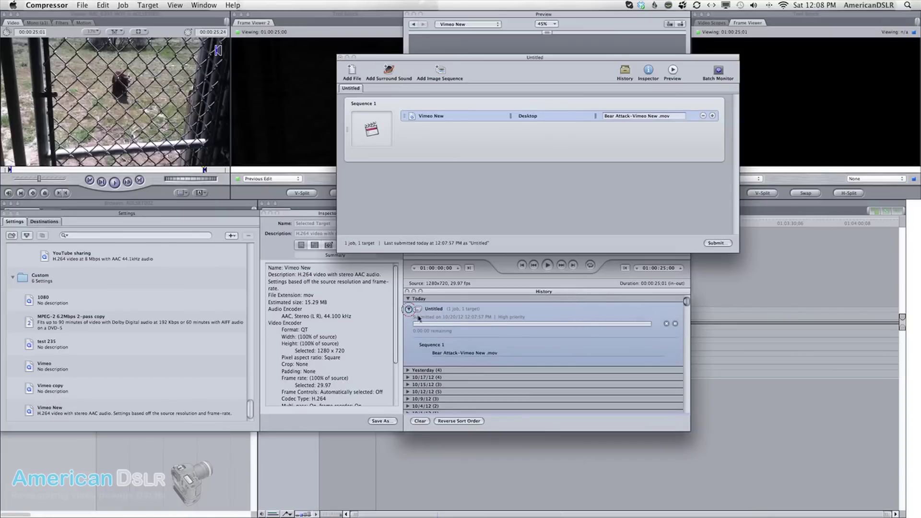